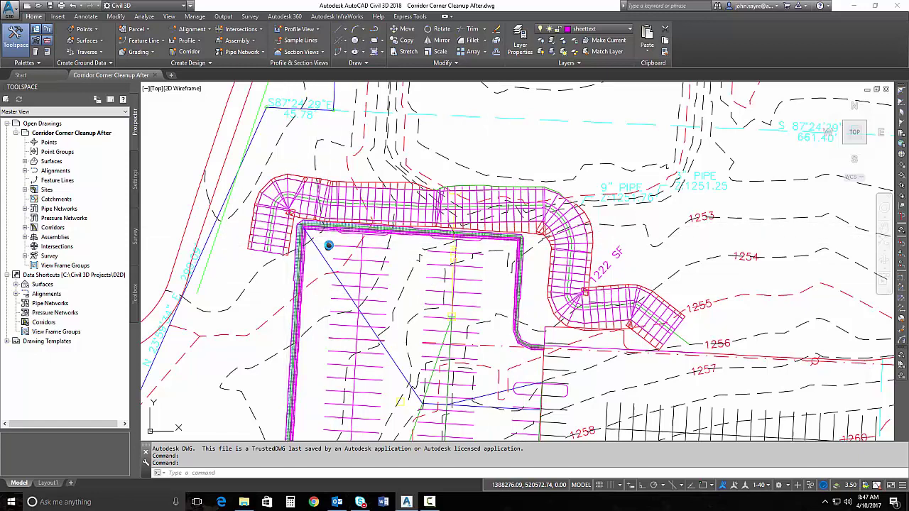
# Clear the bowtie at the retaining wall corridor's northwest corner, using both legs' feature lines and the inner-edge intersection, and rebuild the corridor.
pyautogui.moveTo(327, 239); pyautogui.dragTo(351, 236, button='middle')
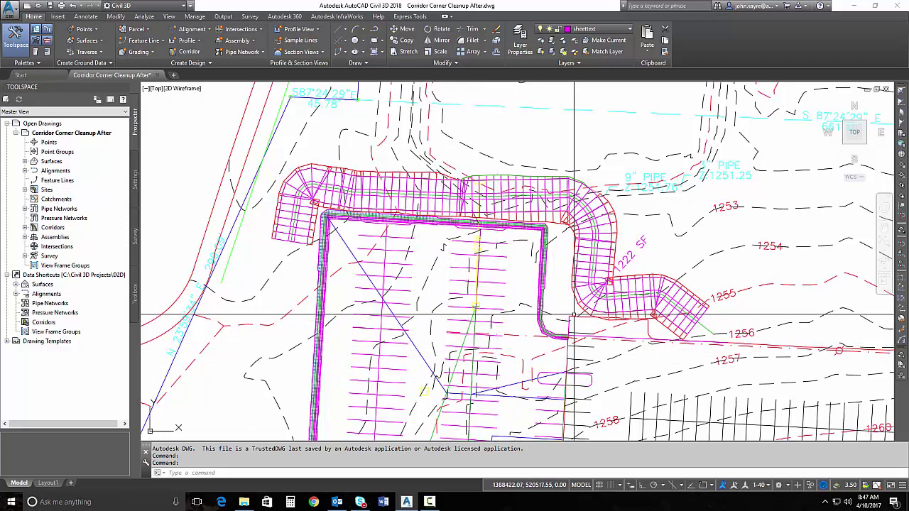
pyautogui.scroll(3, 616, 277)
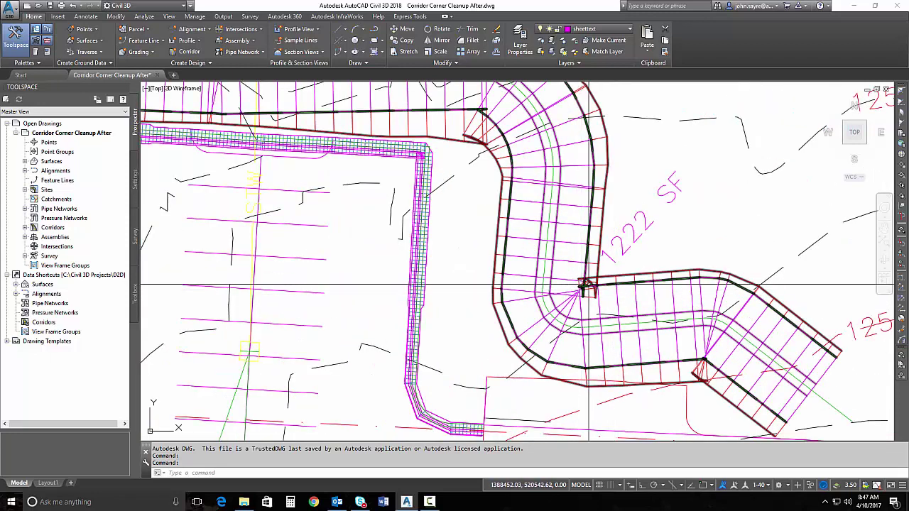
pyautogui.scroll(-2, 588, 289)
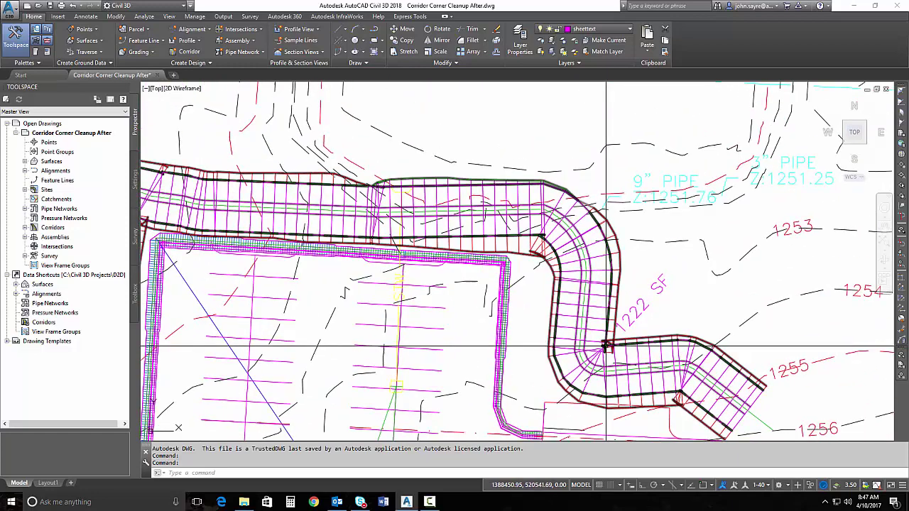
pyautogui.scroll(-2, 536, 241)
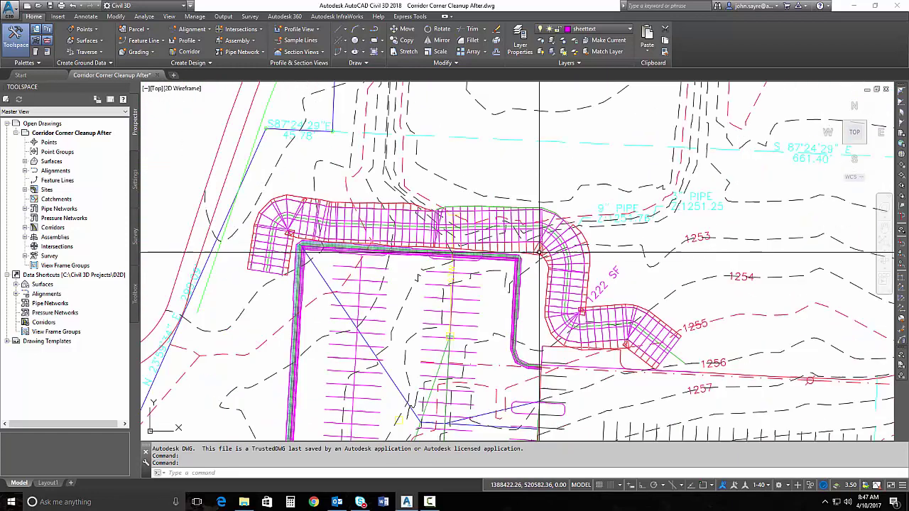
pyautogui.scroll(2, 384, 306)
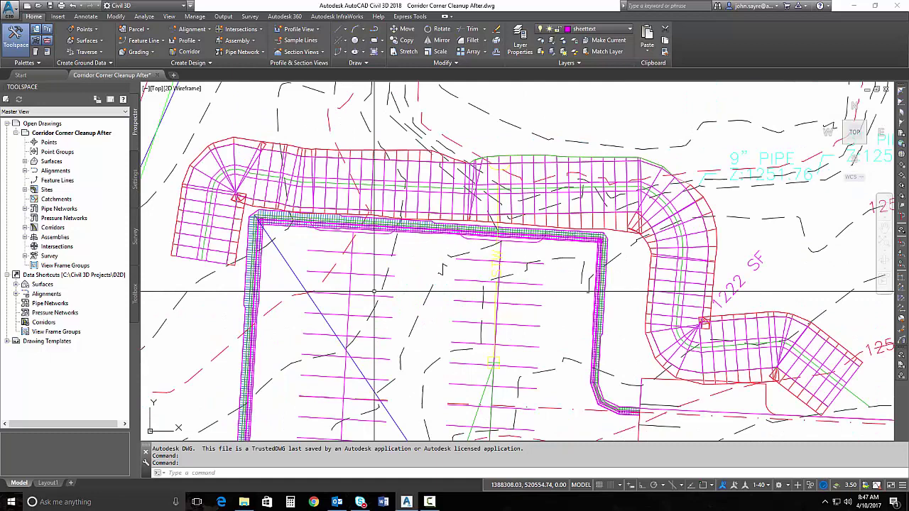
pyautogui.scroll(3, 259, 226)
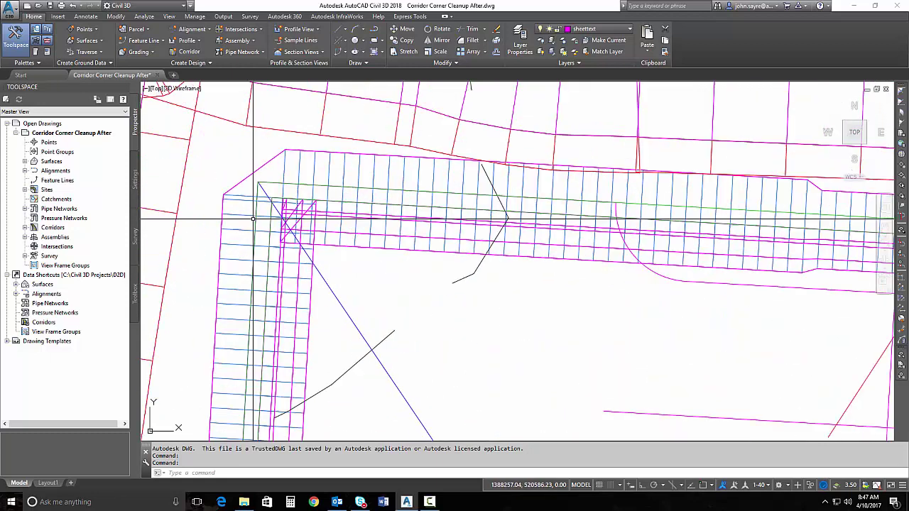
pyautogui.click(326, 242)
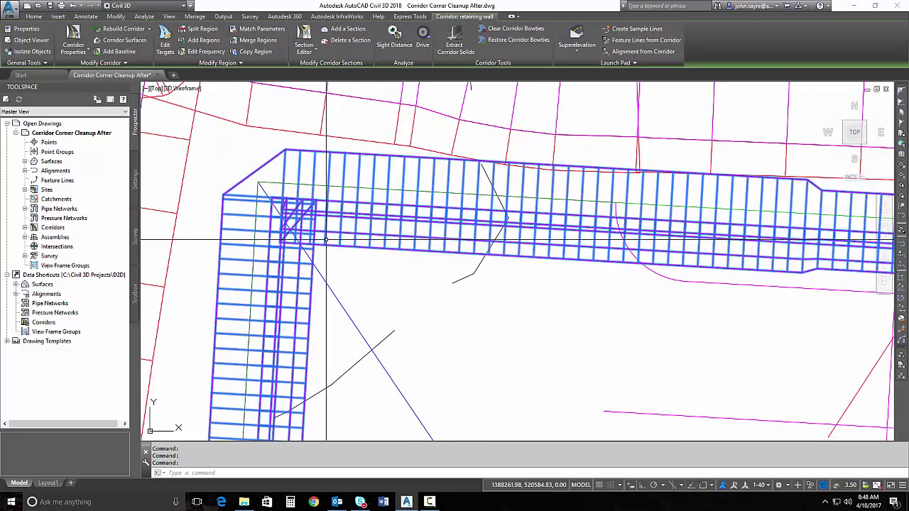
pyautogui.click(515, 30)
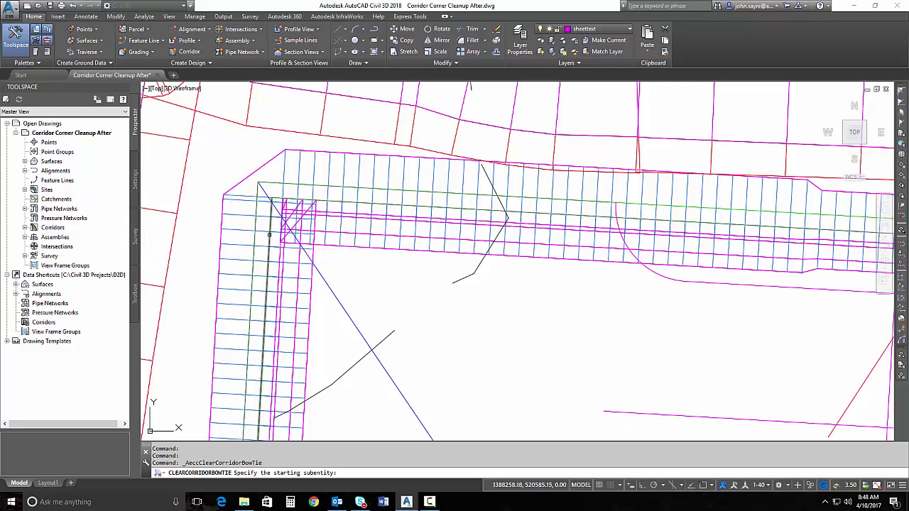
pyautogui.click(269, 235)
pyautogui.click(341, 203)
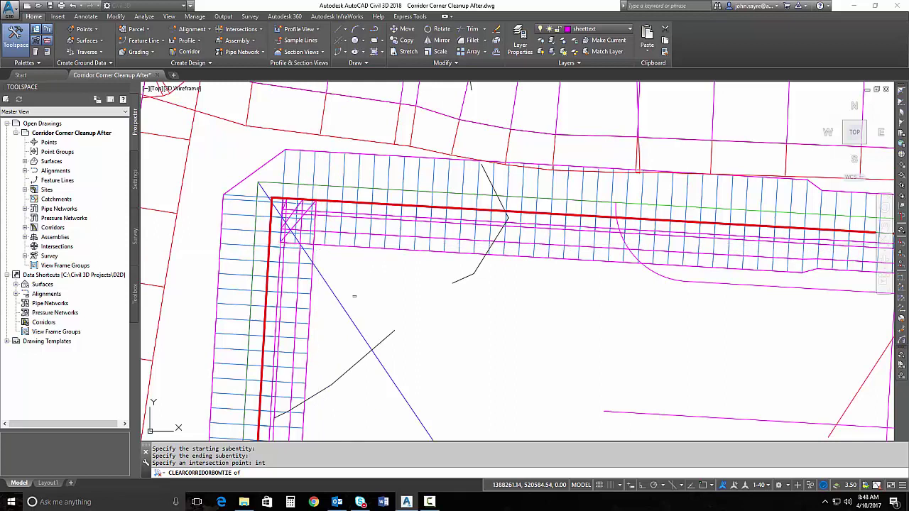
pyautogui.click(313, 244)
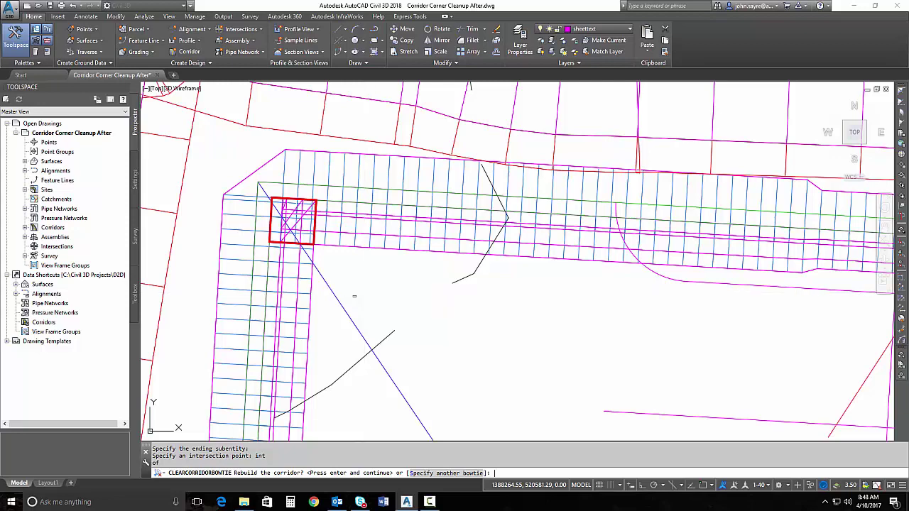
pyautogui.press('Return')
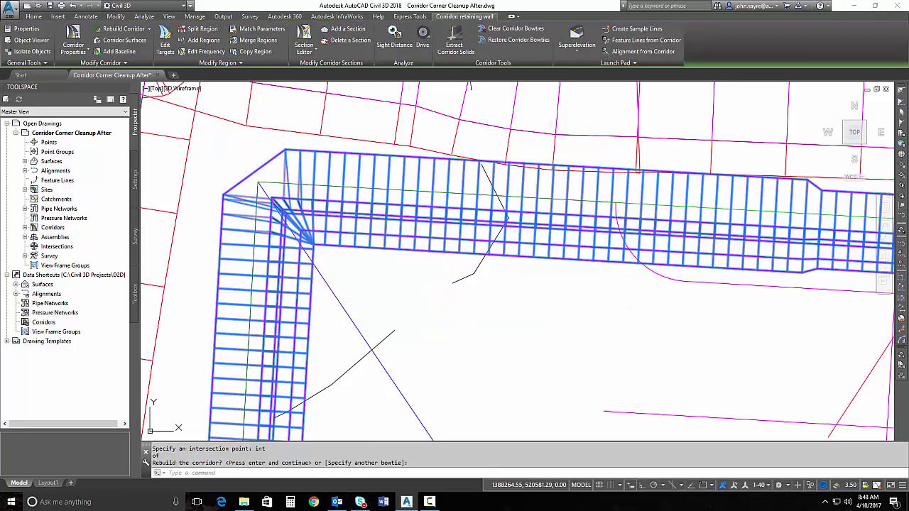
pyautogui.press('Escape')
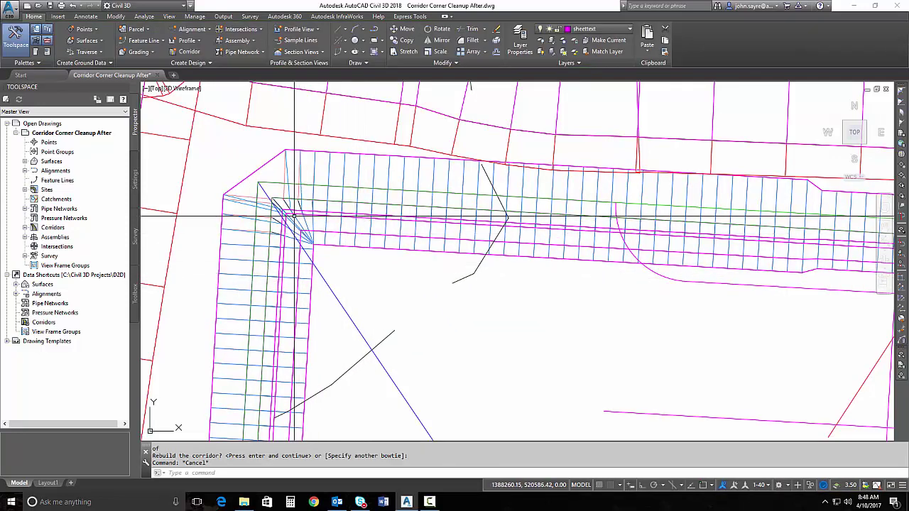
# Clear the retaining wall corridor's northeast corner bowtie at the intersection of its inner edges and rebuild the corridor.
pyautogui.scroll(-3, 294, 215)
pyautogui.moveTo(291, 255)
pyautogui.mouseDown(button='middle')
pyautogui.moveTo(812, 295)
pyautogui.moveTo(645, 258)
pyautogui.mouseUp(button='middle')
pyautogui.scroll(3, 811, 280)
pyautogui.scroll(2, 645, 258)
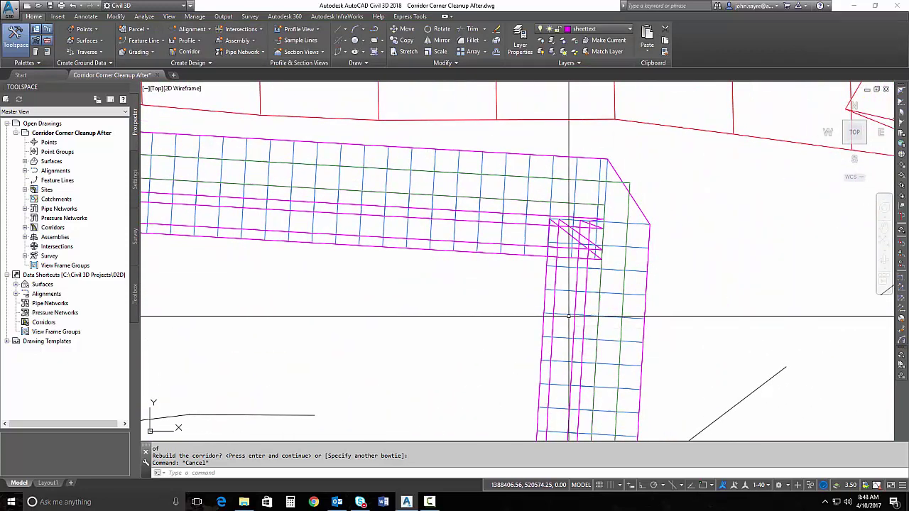
pyautogui.click(510, 195)
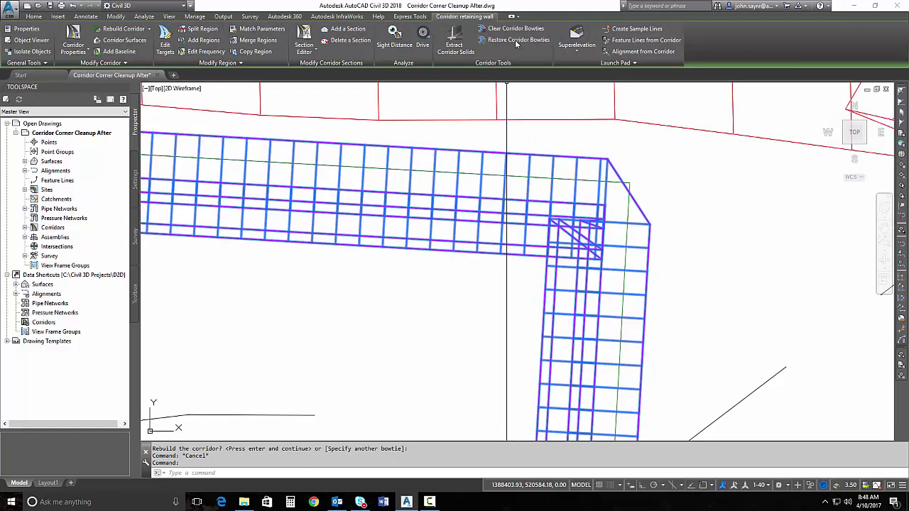
pyautogui.click(516, 30)
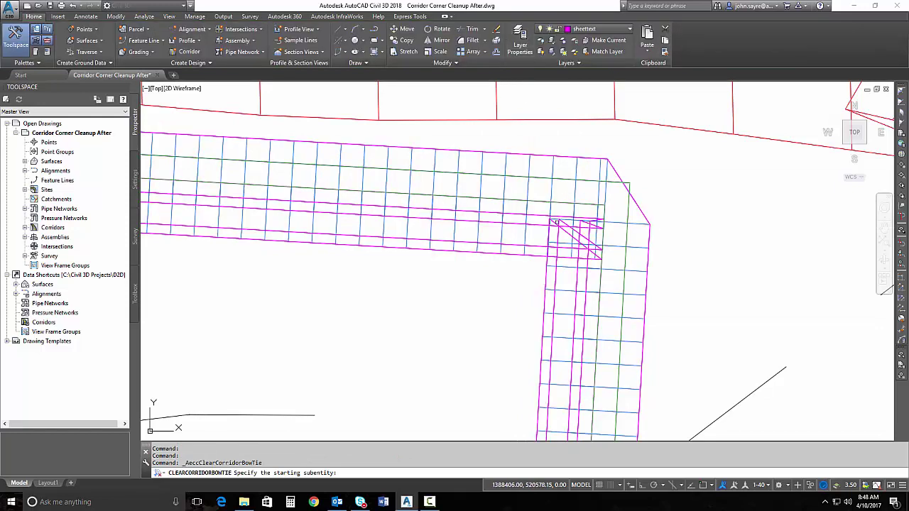
pyautogui.click(566, 203)
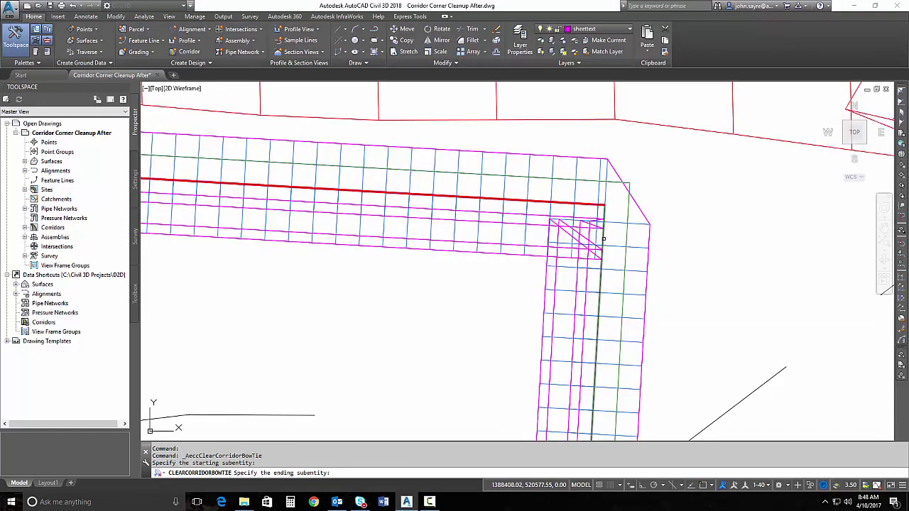
pyautogui.click(600, 298)
pyautogui.click(546, 257)
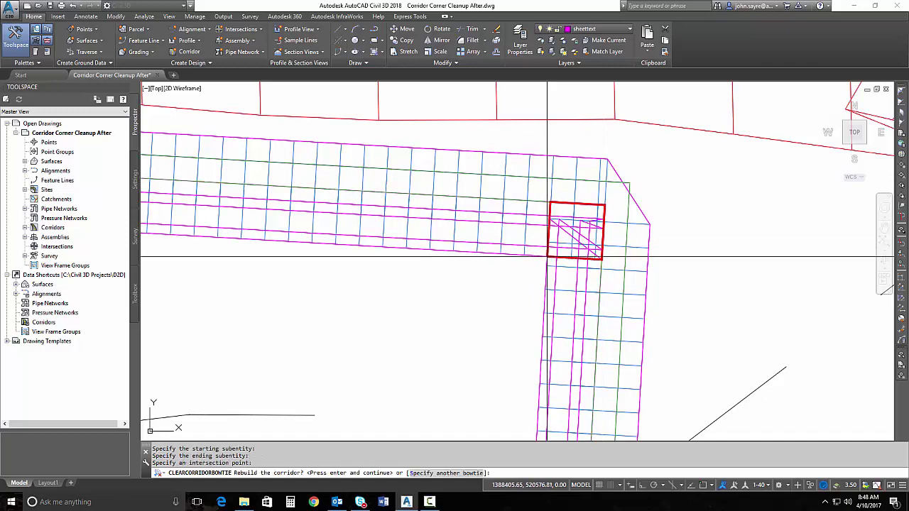
pyautogui.press('Return')
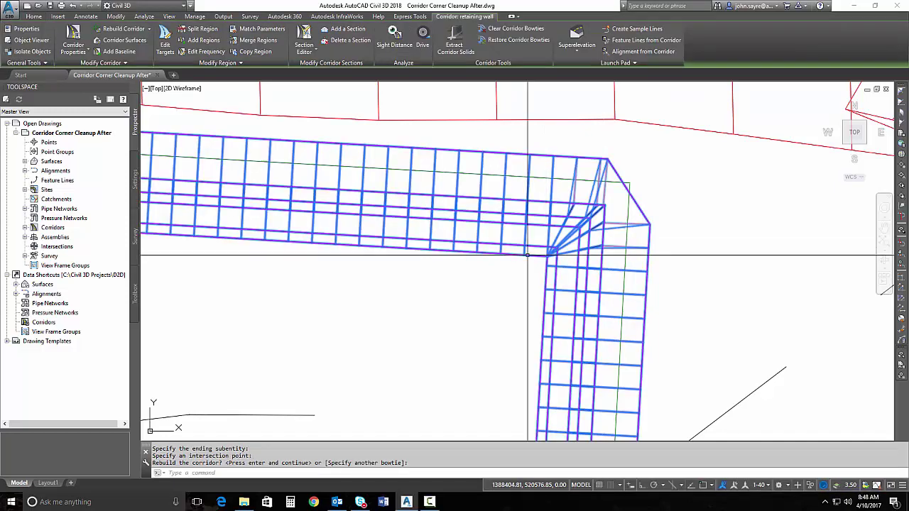
pyautogui.scroll(-4, 452, 294)
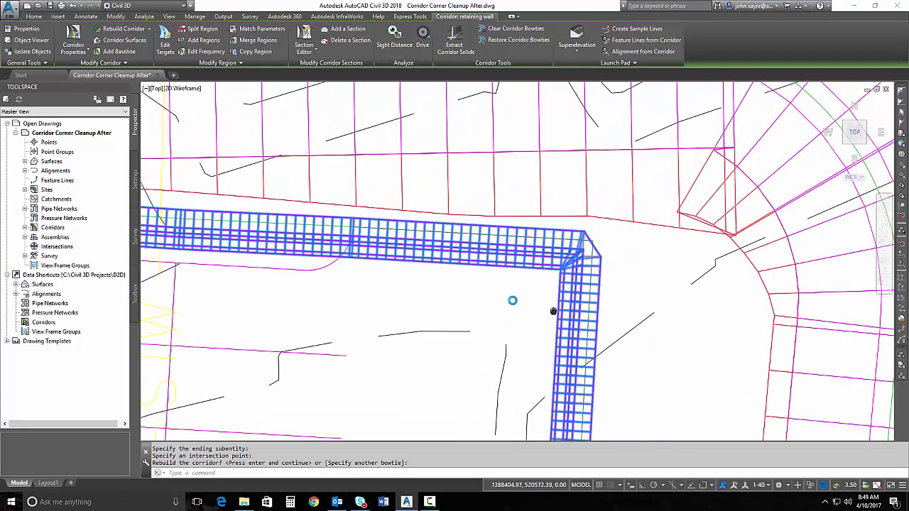
pyautogui.press('Escape')
# Clear the diversion swale corridor's bowtie between the straight run and curve beside the wall's northeast corner, and rebuild the corridor.
pyautogui.scroll(-5, 522, 272)
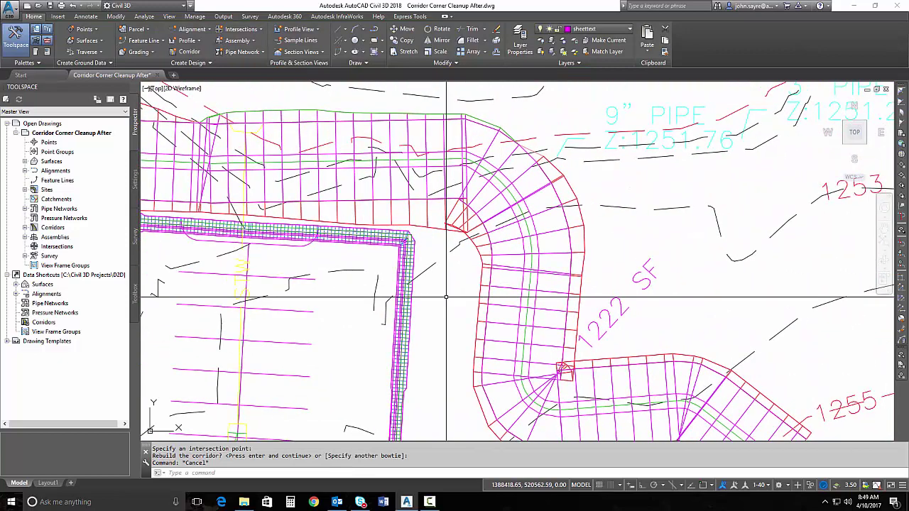
pyautogui.scroll(2, 437, 294)
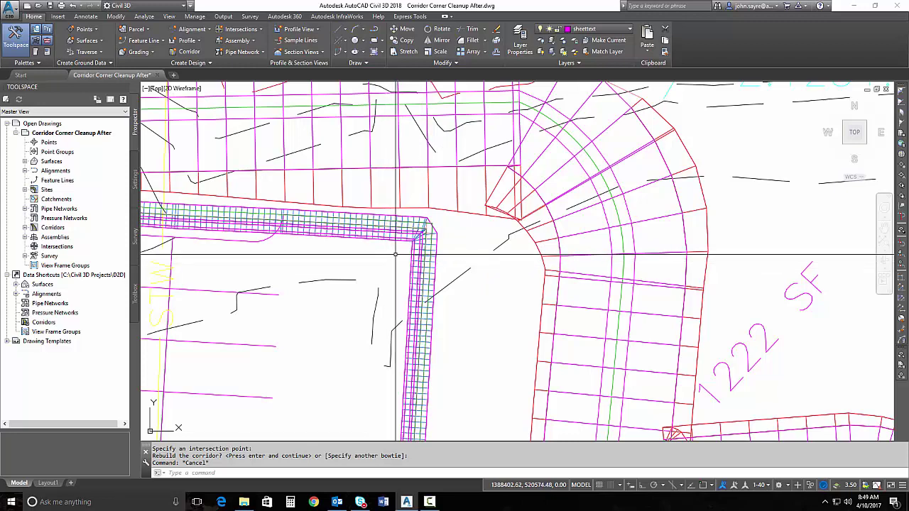
pyautogui.scroll(-2, 395, 252)
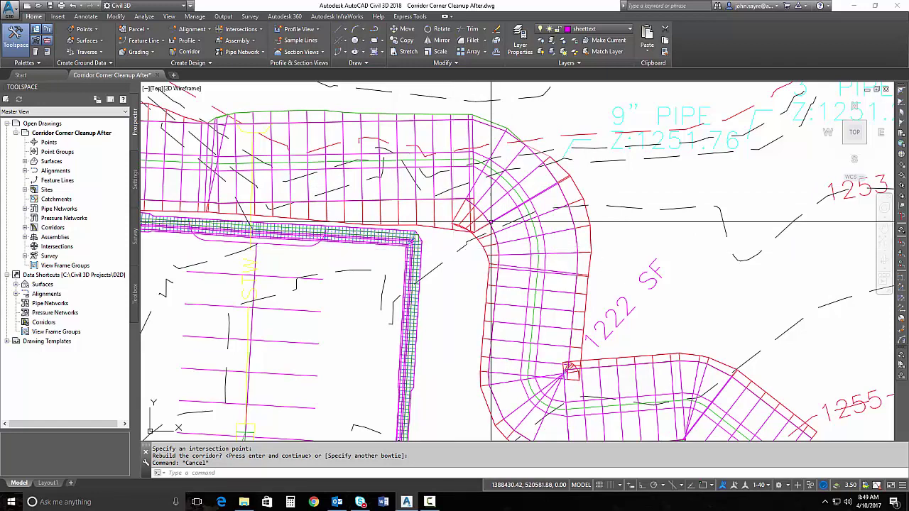
pyautogui.click(457, 242)
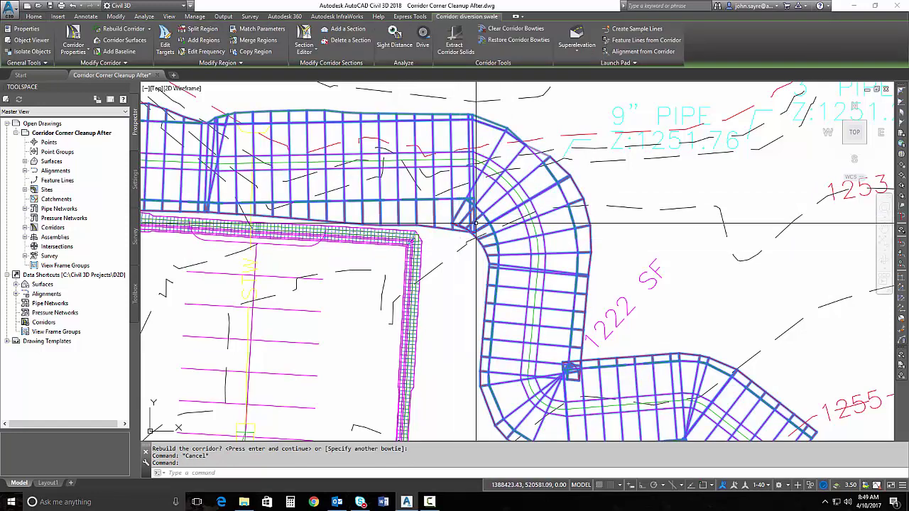
pyautogui.click(512, 29)
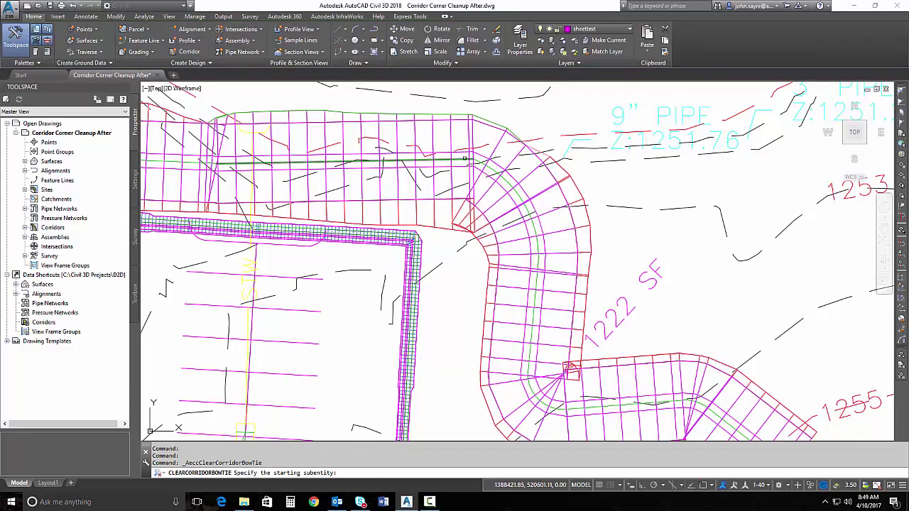
pyautogui.click(466, 159)
pyautogui.click(496, 171)
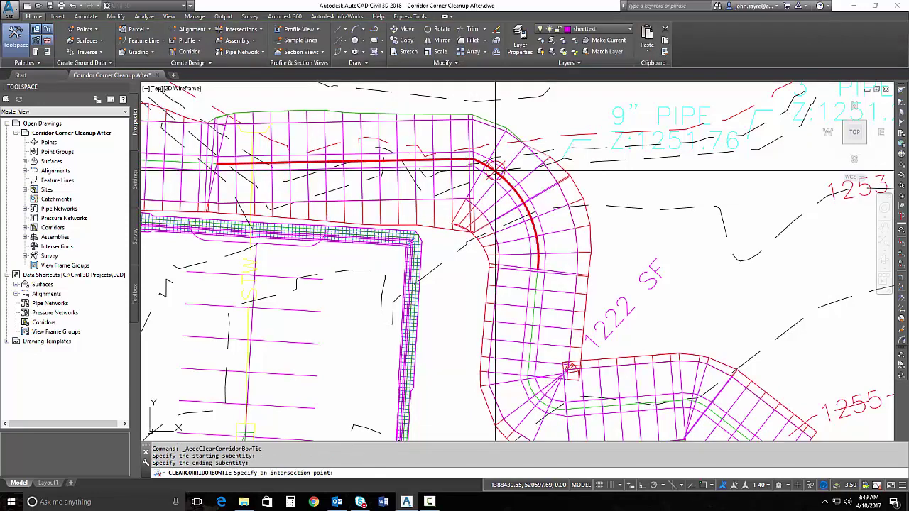
pyautogui.click(470, 232)
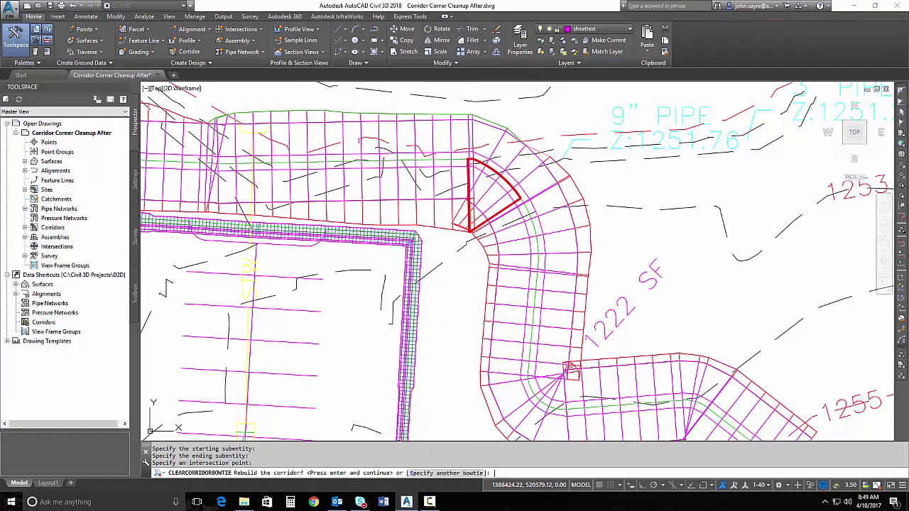
pyautogui.press('Return')
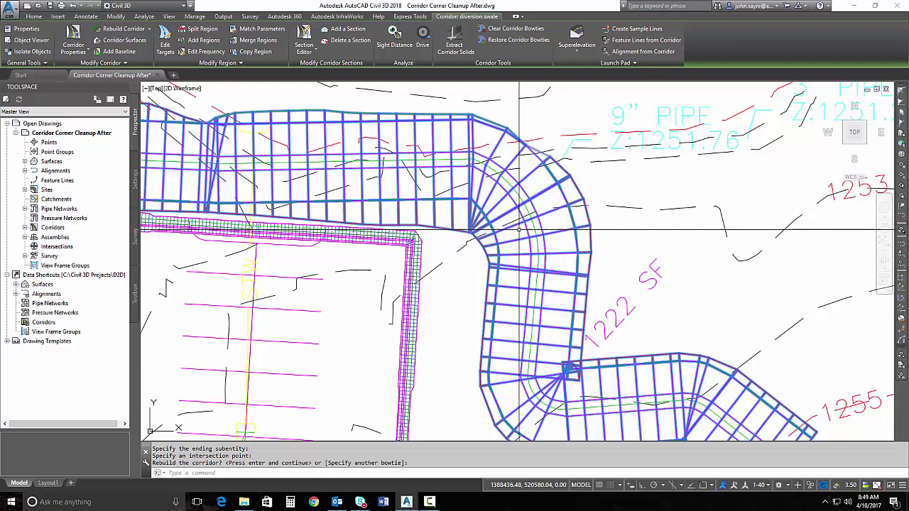
pyautogui.press('Escape')
# Clear the diversion swale bowtie at the bend below the 1222 SF label, using both straight segments and their daylight-line intersection, and rebuild.
pyautogui.scroll(3, 574, 370)
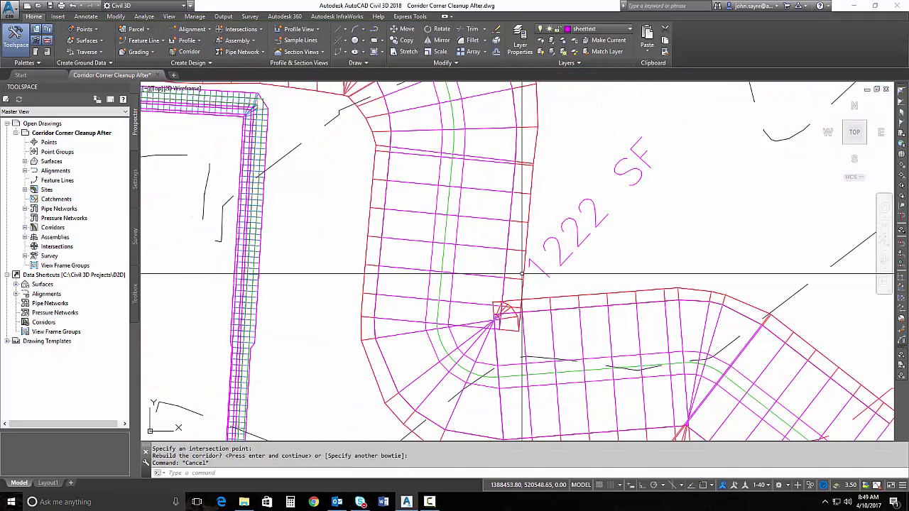
pyautogui.click(526, 249)
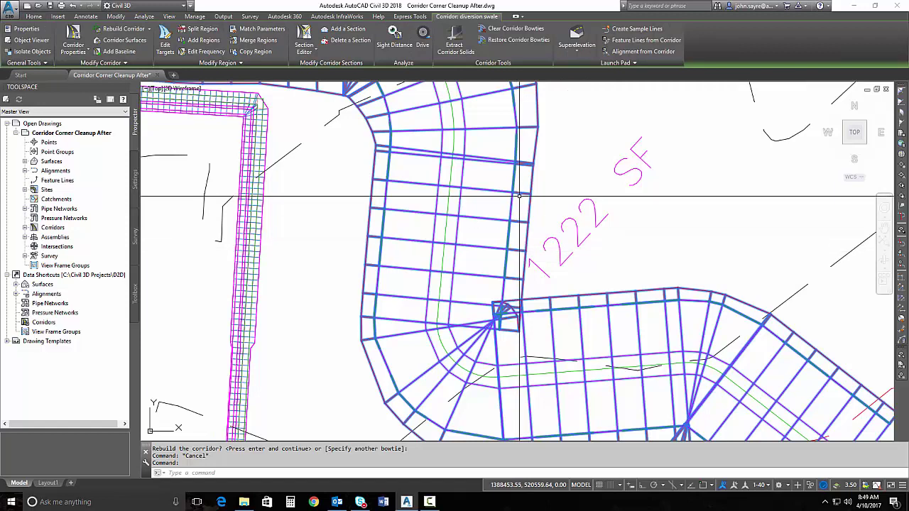
pyautogui.click(514, 28)
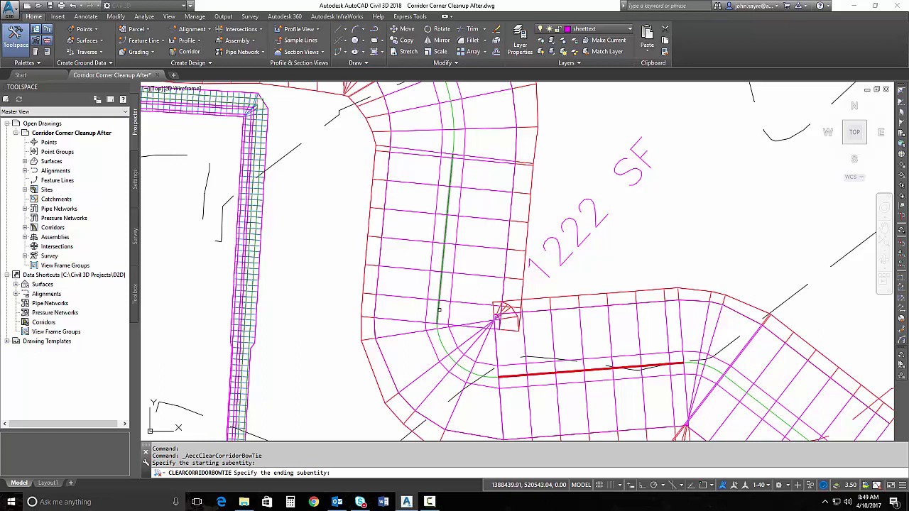
pyautogui.click(443, 270)
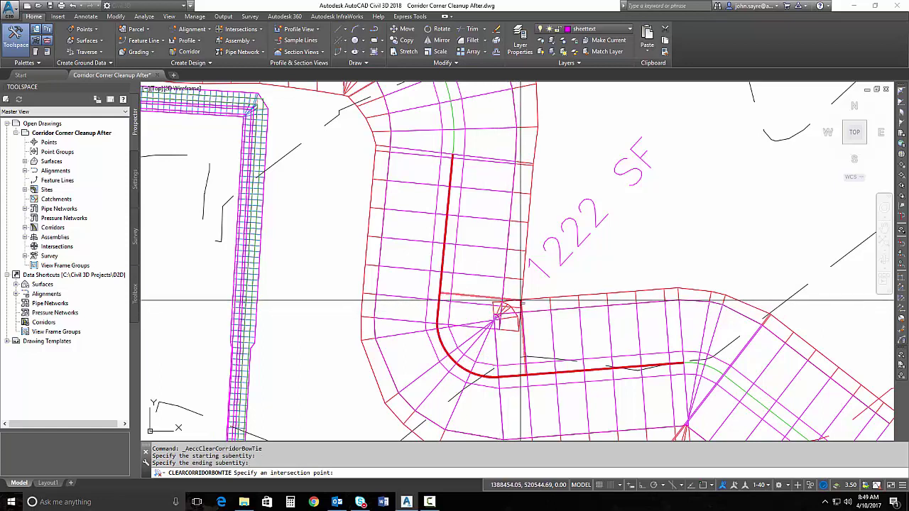
pyautogui.click(522, 301)
pyautogui.press('Return')
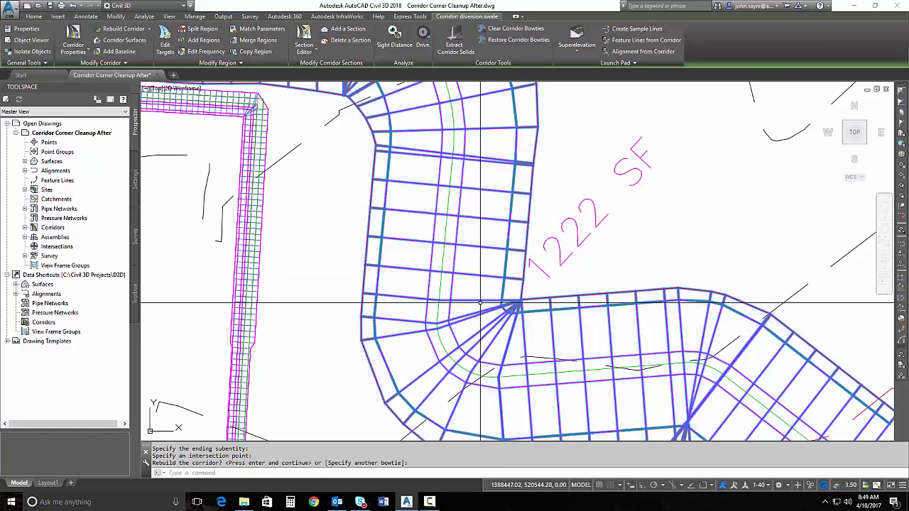
pyautogui.scroll(-3, 522, 301)
pyautogui.scroll(2, 518, 309)
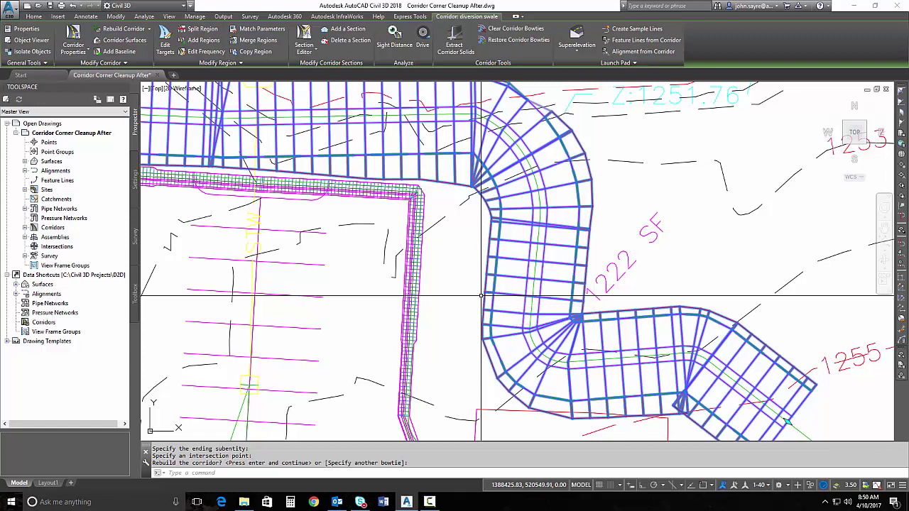
pyautogui.scroll(2, 576, 334)
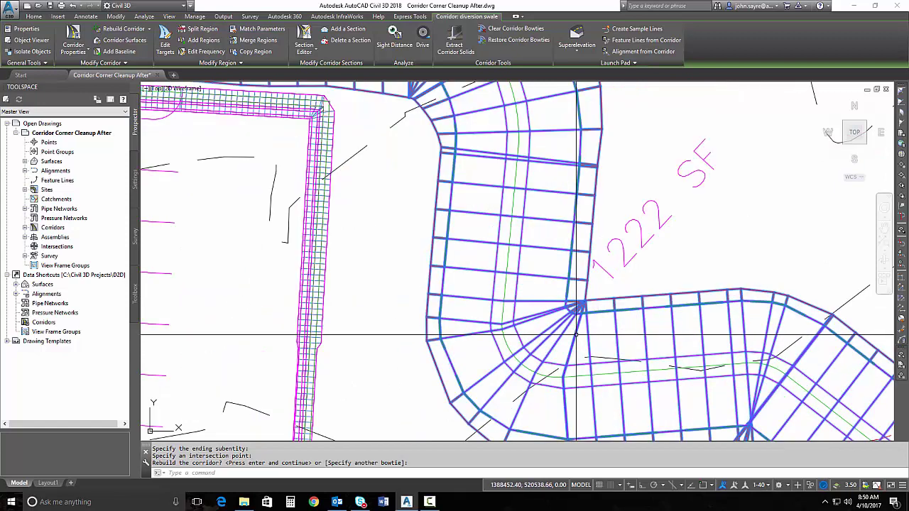
pyautogui.press('Escape')
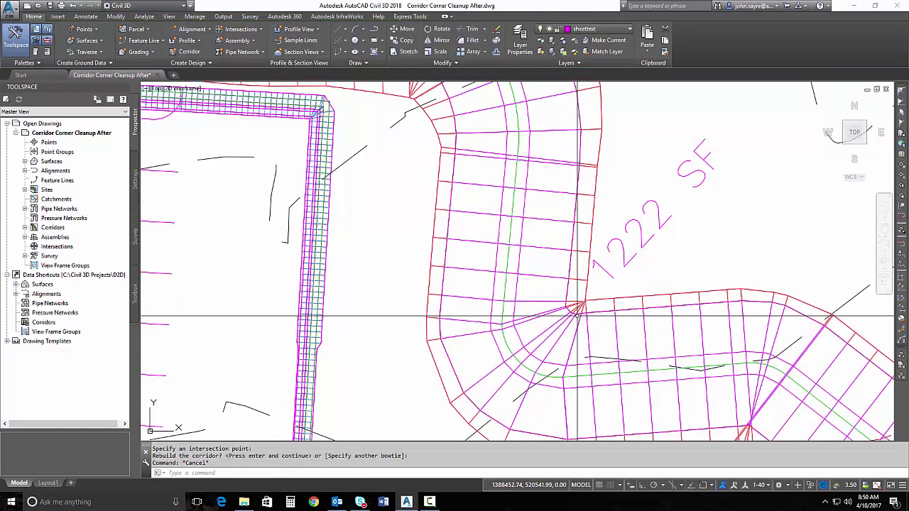
# Restore both cleared bowties on the diversion swale corridor, at the curve beside the wall's northeast corner and the bend below the 1222 SF label.
pyautogui.scroll(-2, 576, 315)
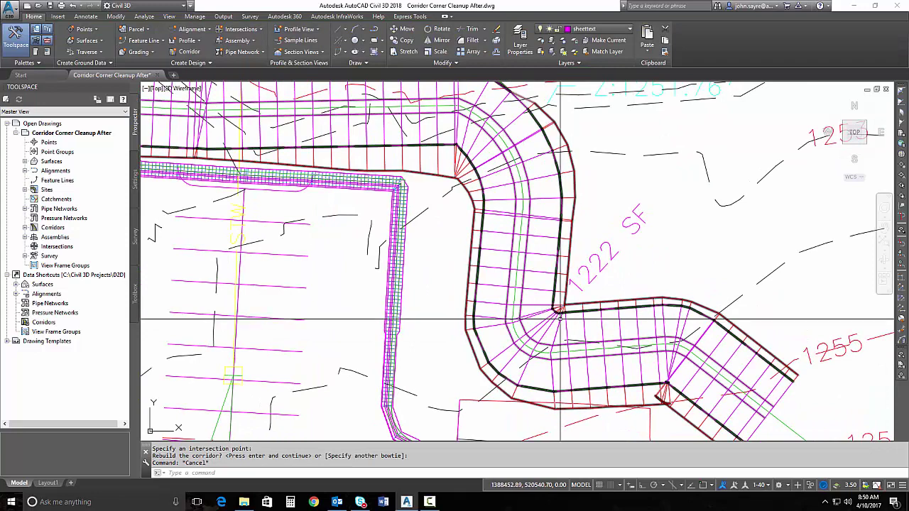
pyautogui.moveTo(560, 319)
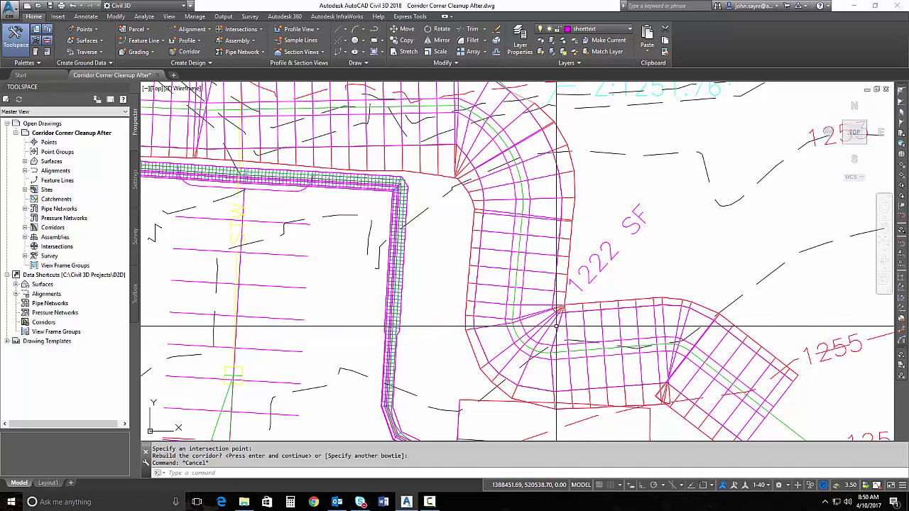
pyautogui.click(549, 325)
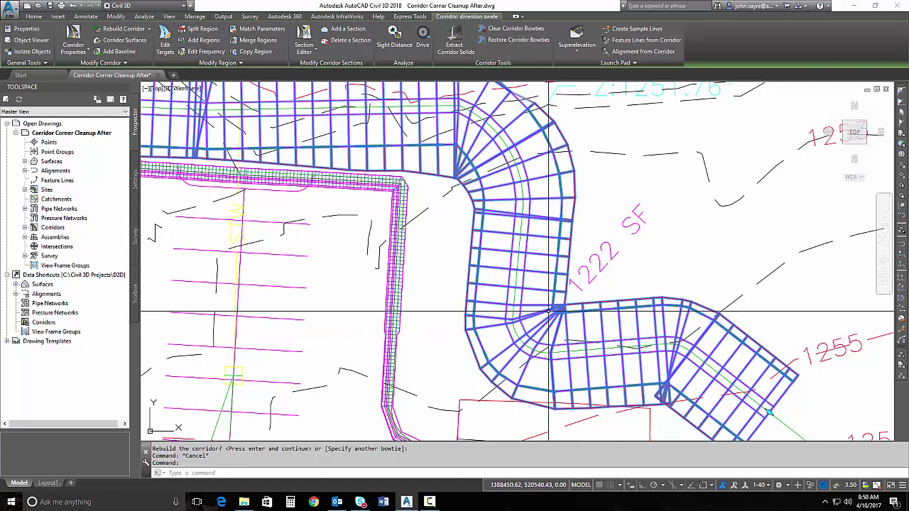
pyautogui.click(517, 40)
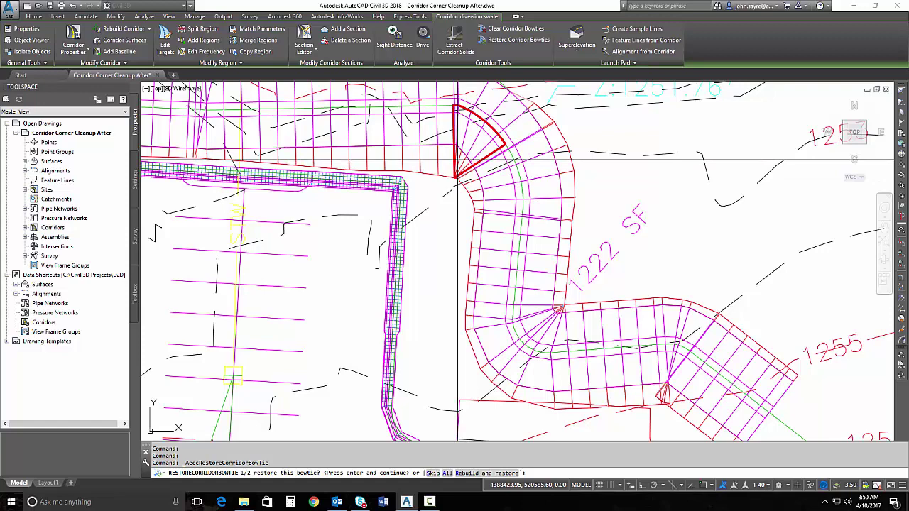
pyautogui.press('Return')
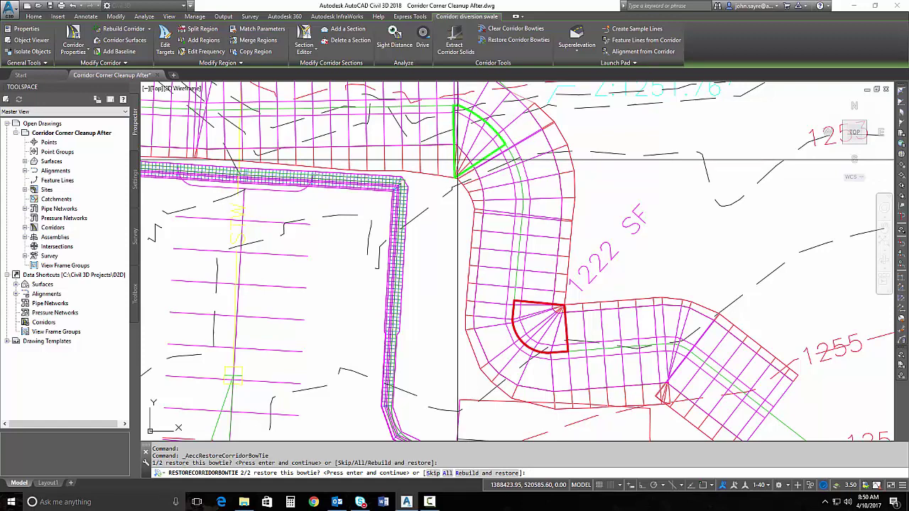
pyautogui.press('Return')
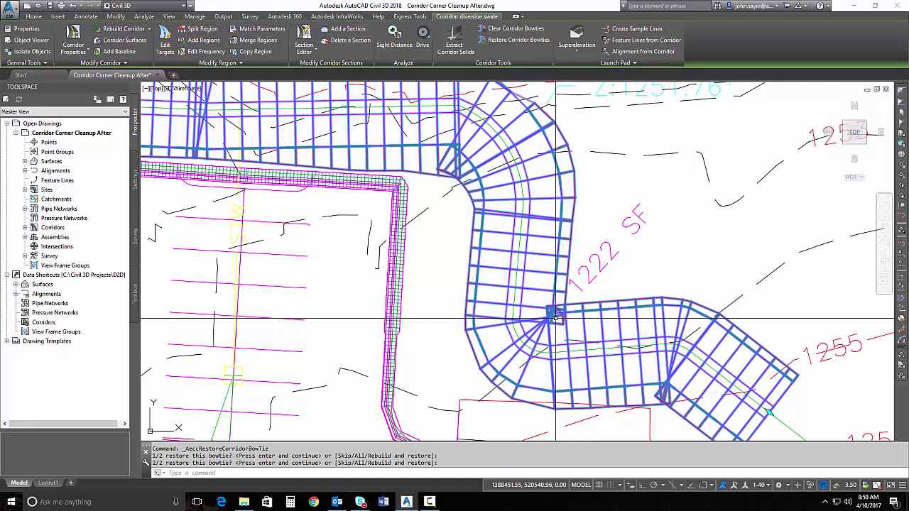
pyautogui.moveTo(556, 318)
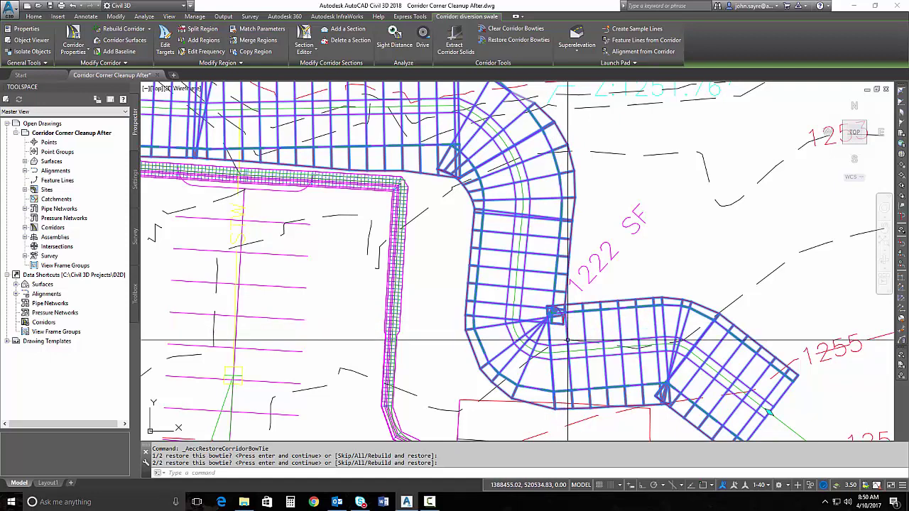
pyautogui.moveTo(551, 334); pyautogui.dragTo(523, 341, button='middle')
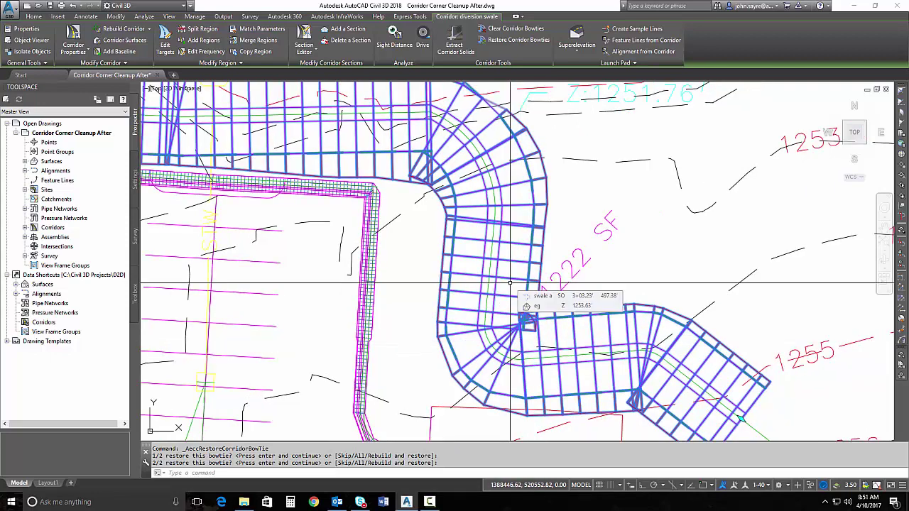